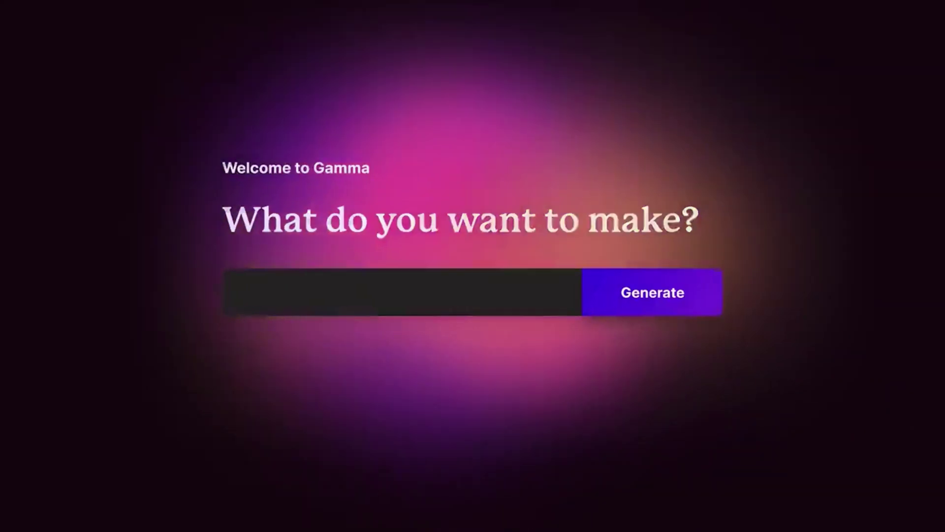
- Generate a Mars colony pitch deck, ask the assistant to change its look, and try two suggested themes
{"action": "type", "text": "A pitch deck for"}
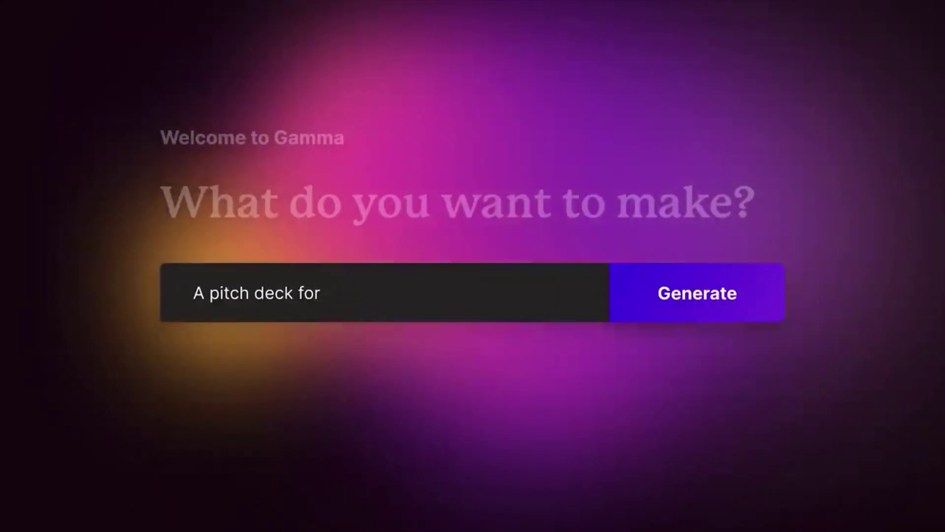
{"action": "type", "text": " building a colony on Mars"}
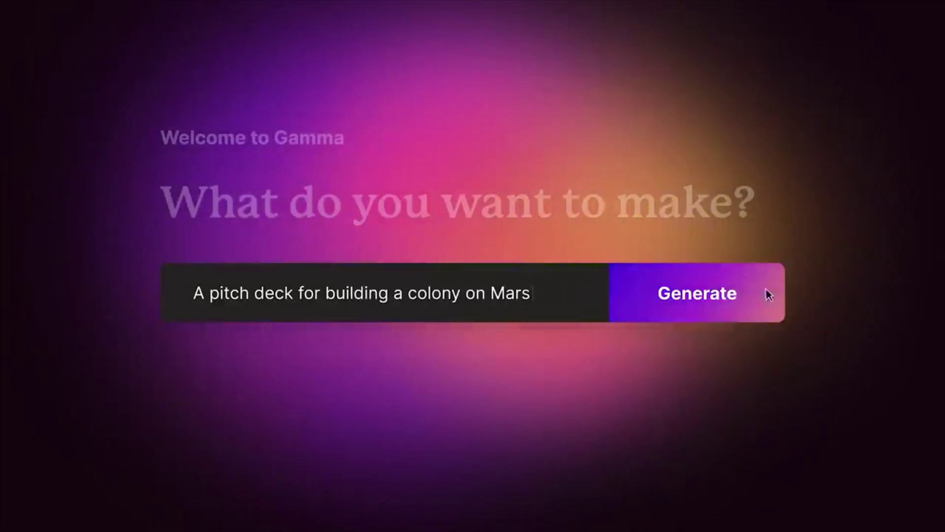
{"action": "left_click", "coordinate": [728, 317]}
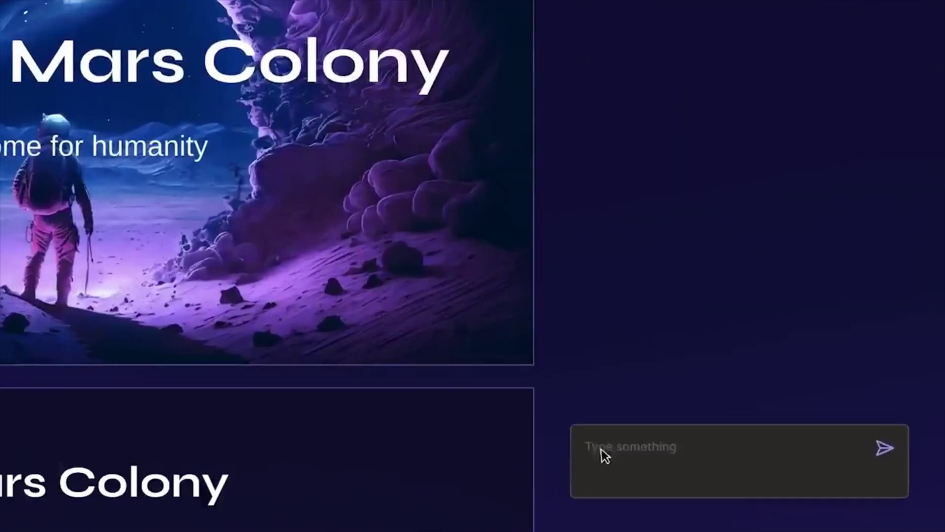
{"action": "left_click", "coordinate": [605, 456]}
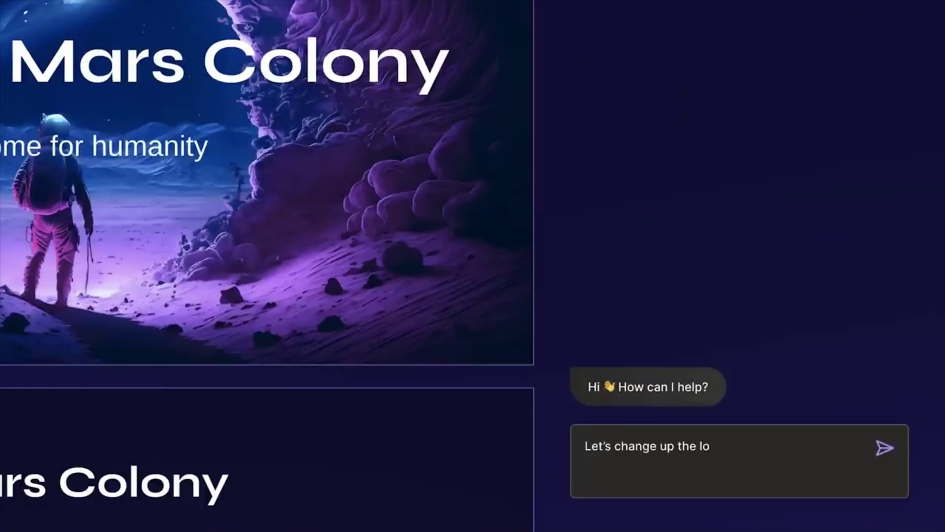
{"action": "left_click", "coordinate": [882, 448]}
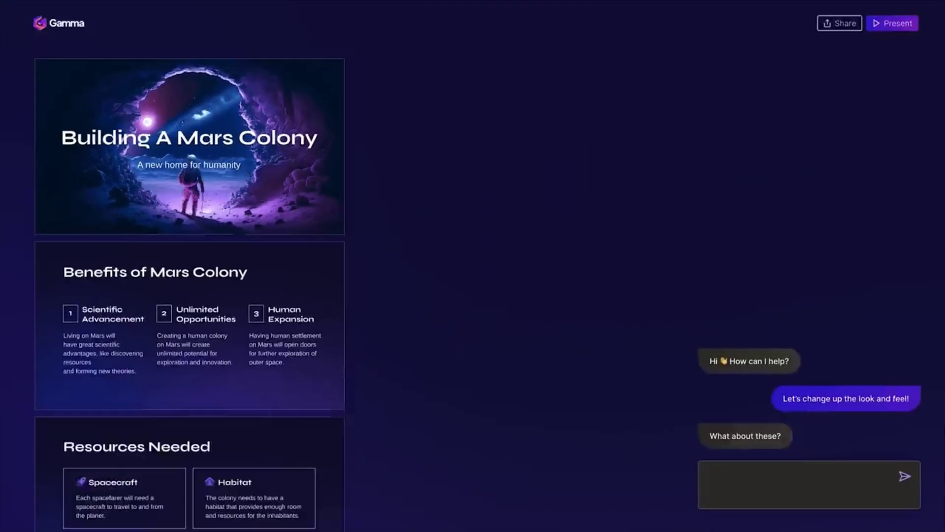
{"action": "left_click", "coordinate": [407, 299]}
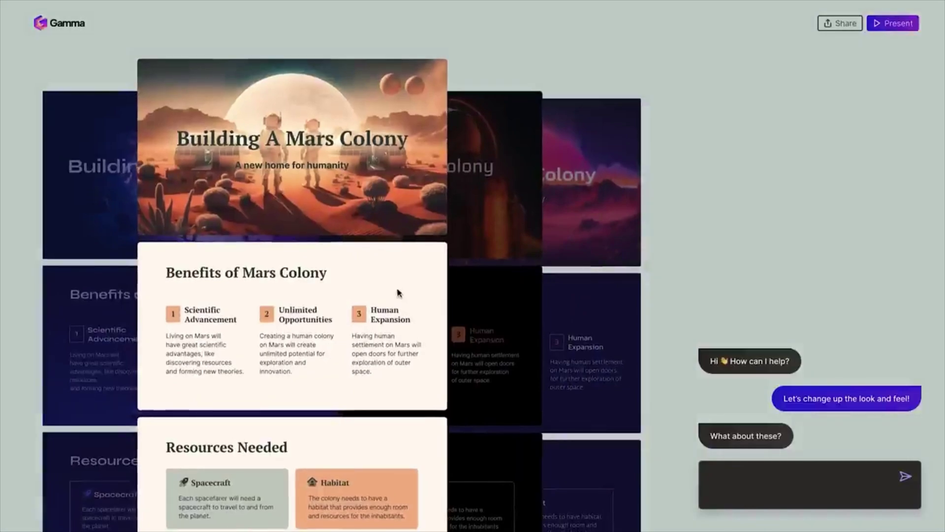
{"action": "left_click", "coordinate": [479, 287]}
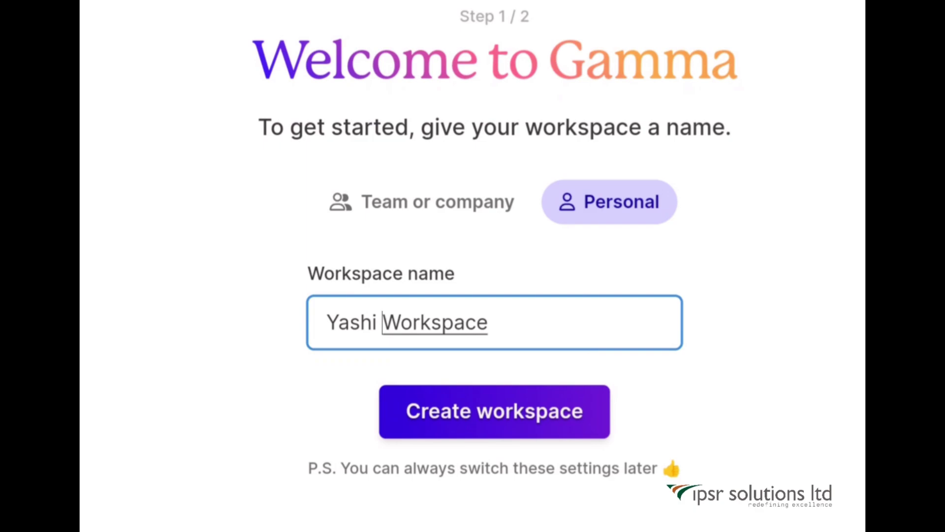
- Edit the workspace name and create the personal workspace
{"action": "type", "text": "s"}
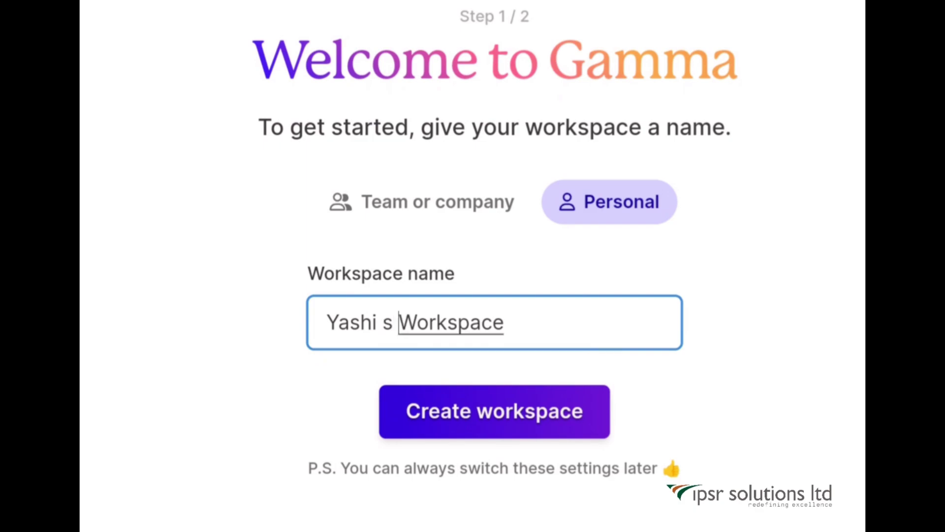
{"action": "key", "text": "Return"}
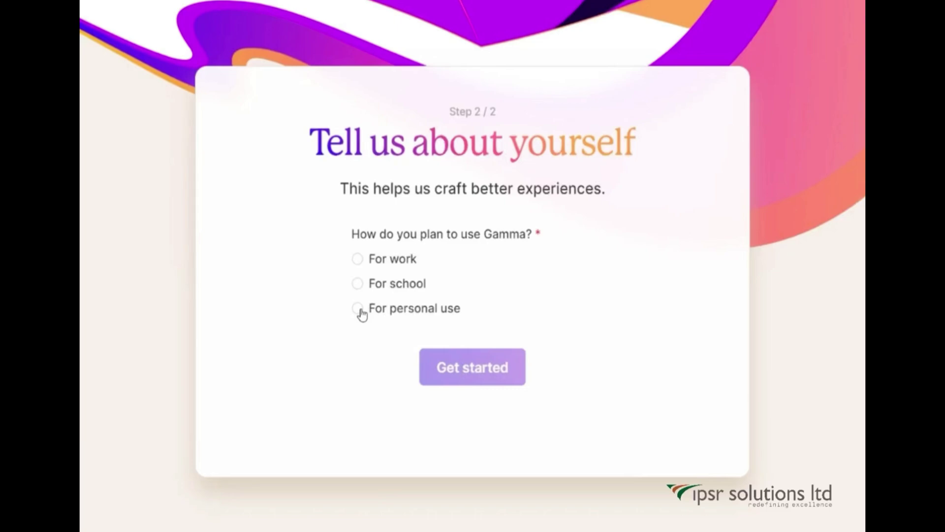
- Select For personal use, set the kind of work to Other, and get started
{"action": "left_click", "coordinate": [362, 314]}
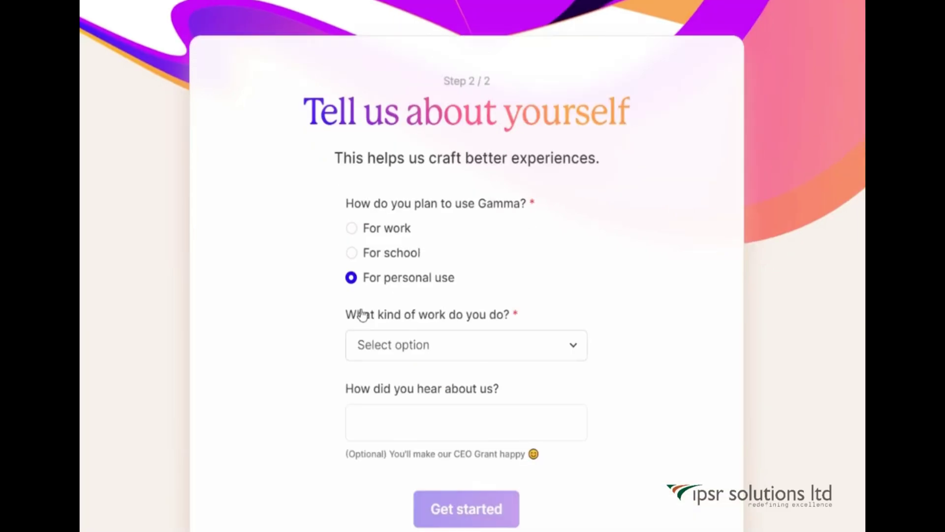
{"action": "left_click", "coordinate": [441, 359]}
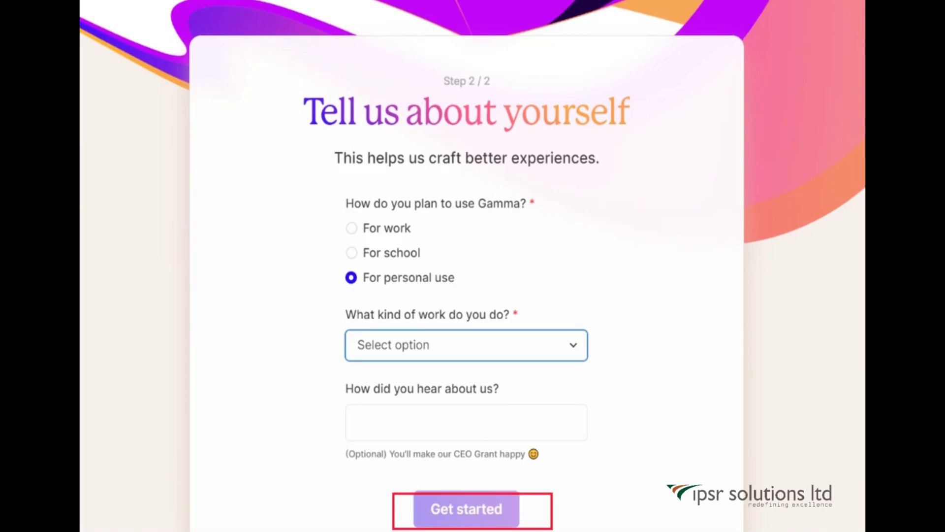
{"action": "key", "text": "o"}
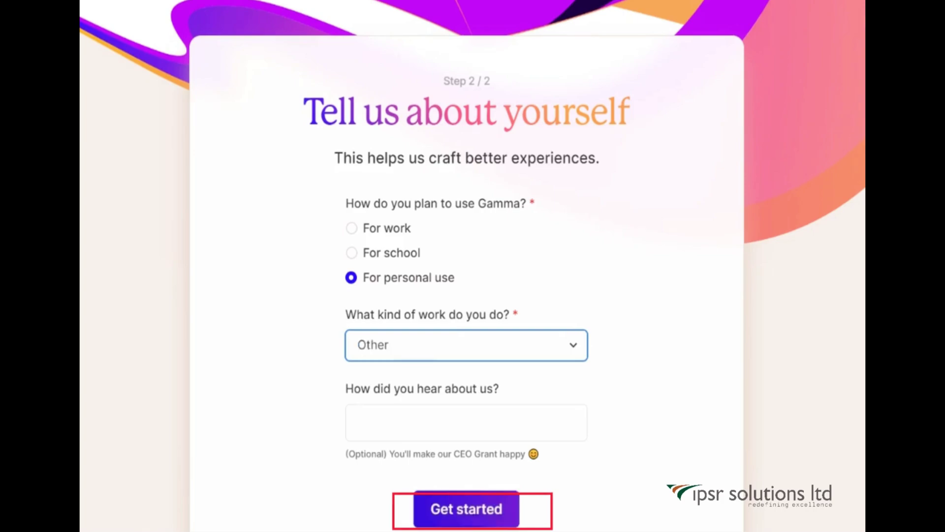
{"action": "left_click", "coordinate": [472, 502]}
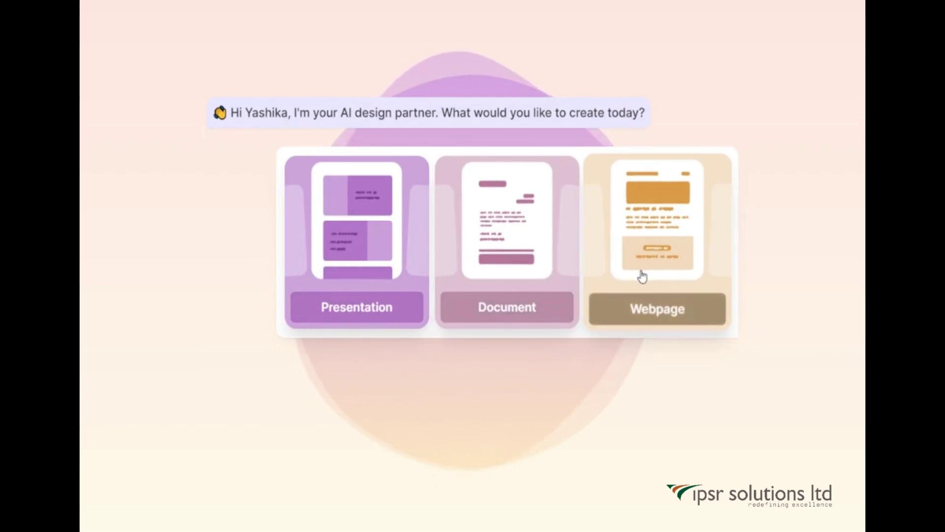
- Start a presentation on 'outcome based education' and request its outline
{"action": "left_click", "coordinate": [345, 317]}
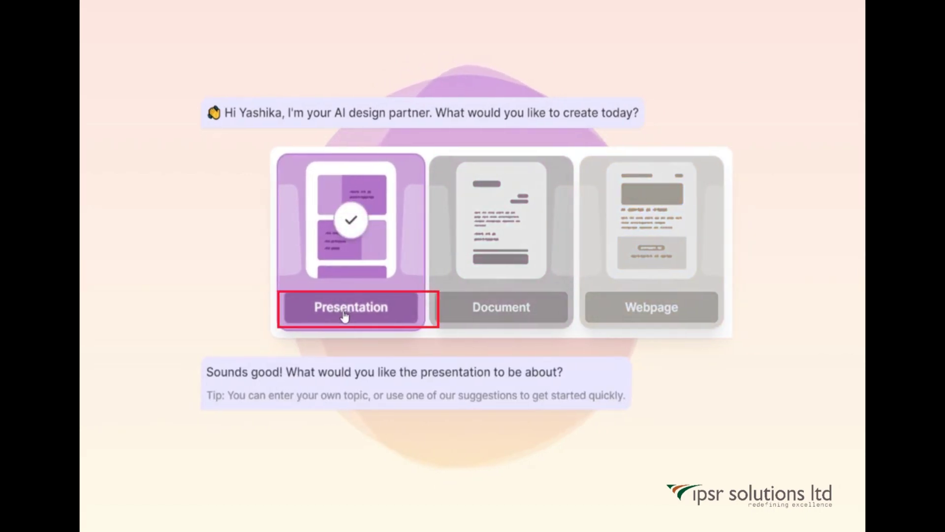
{"action": "left_click", "coordinate": [289, 405]}
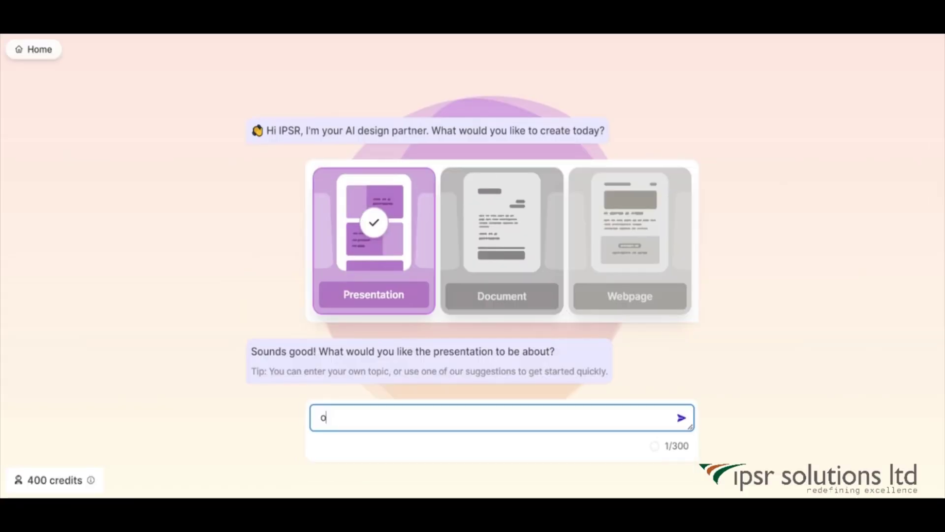
{"action": "type", "text": "utcome based education"}
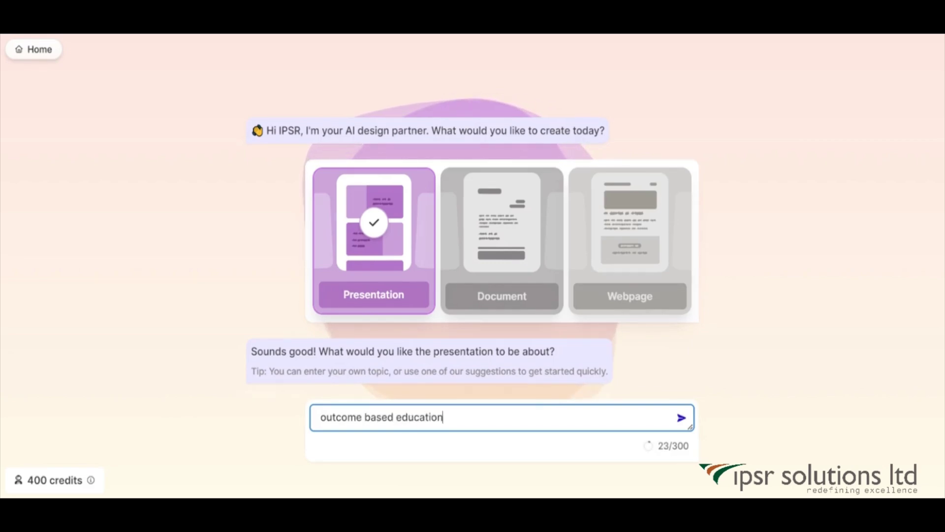
{"action": "left_click", "coordinate": [681, 418]}
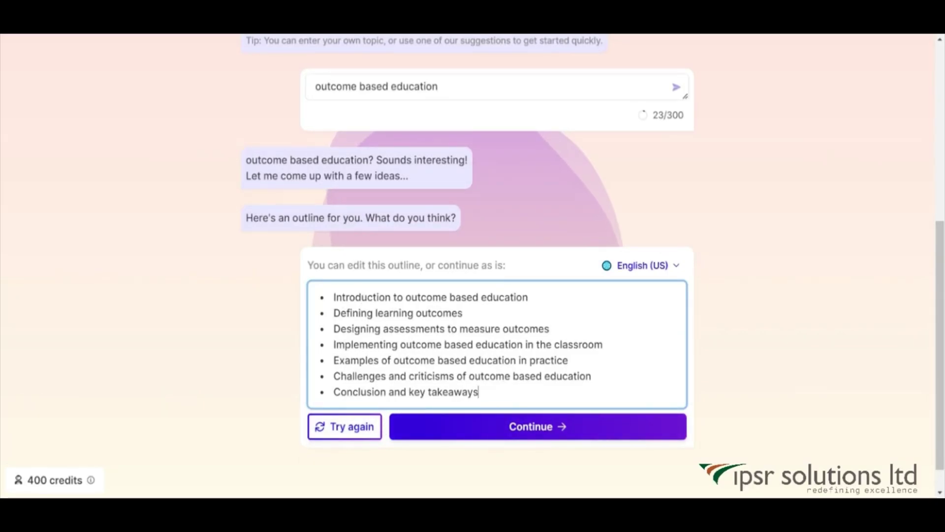
- Accept the seven-point outline unchanged and continue to the theme picker
{"action": "left_click", "coordinate": [489, 427]}
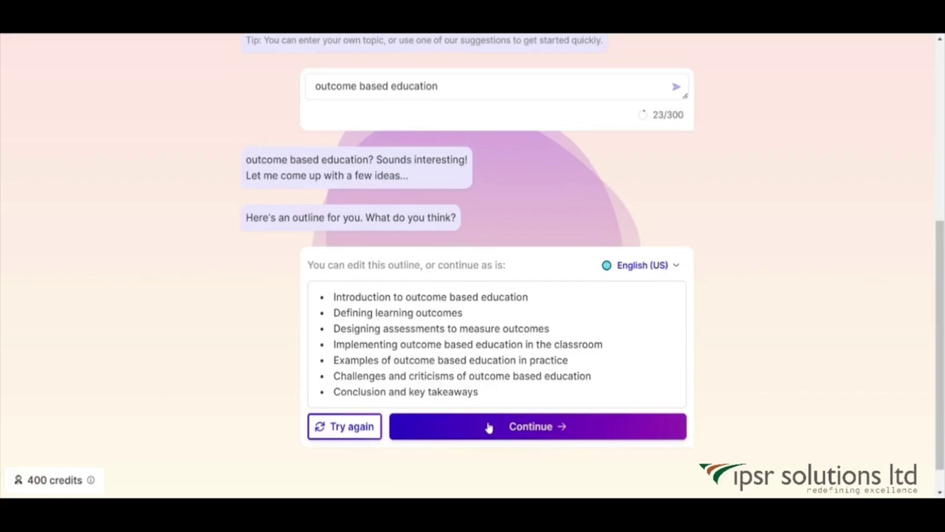
{"action": "left_click", "coordinate": [489, 426]}
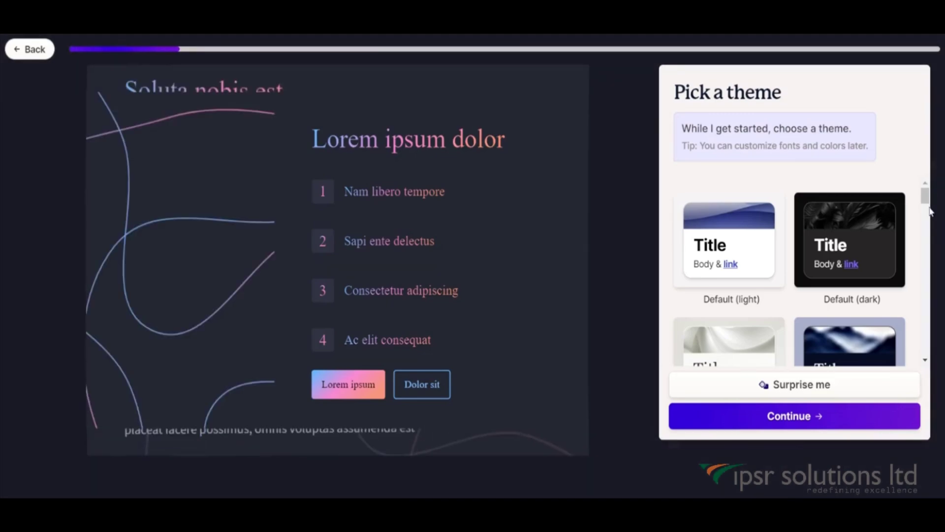
- Choose the Oasis theme from the theme list and start generating the deck
{"action": "scroll", "coordinate": [929, 227], "scroll_direction": "down", "scroll_amount": 4}
{"action": "scroll", "coordinate": [928, 231], "scroll_direction": "down", "scroll_amount": 6}
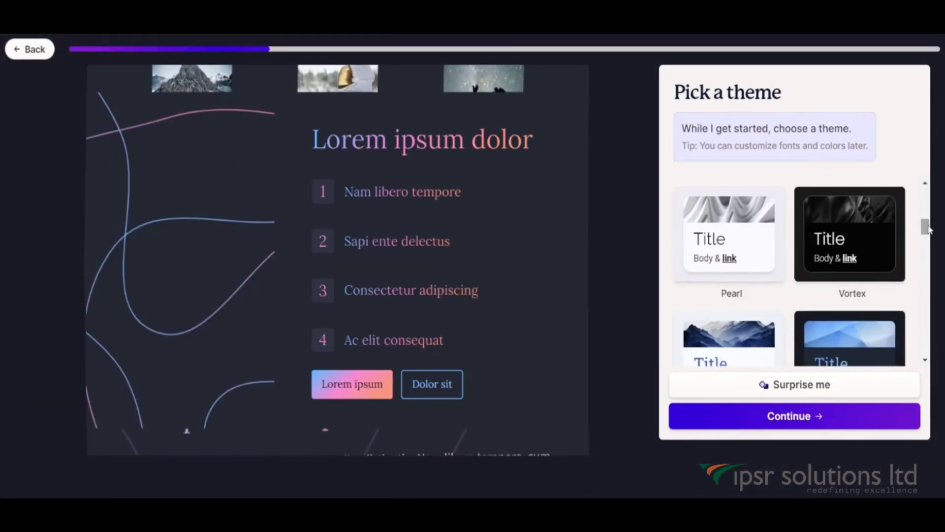
{"action": "scroll", "coordinate": [926, 249], "scroll_direction": "down", "scroll_amount": 1}
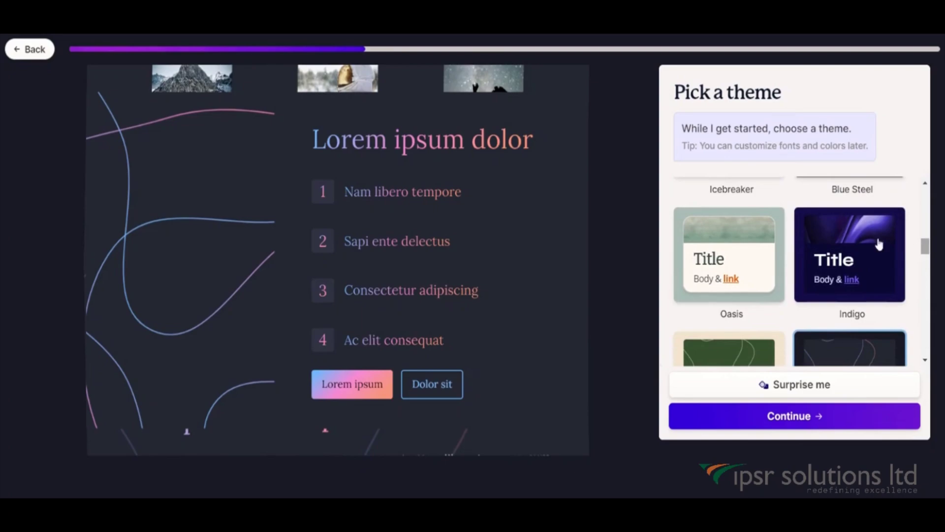
{"action": "left_click", "coordinate": [766, 252]}
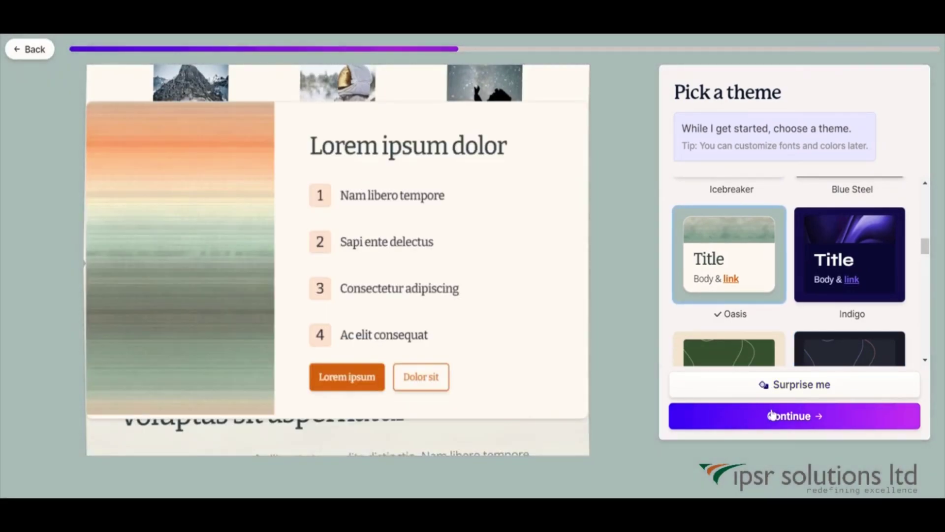
{"action": "left_click", "coordinate": [772, 415]}
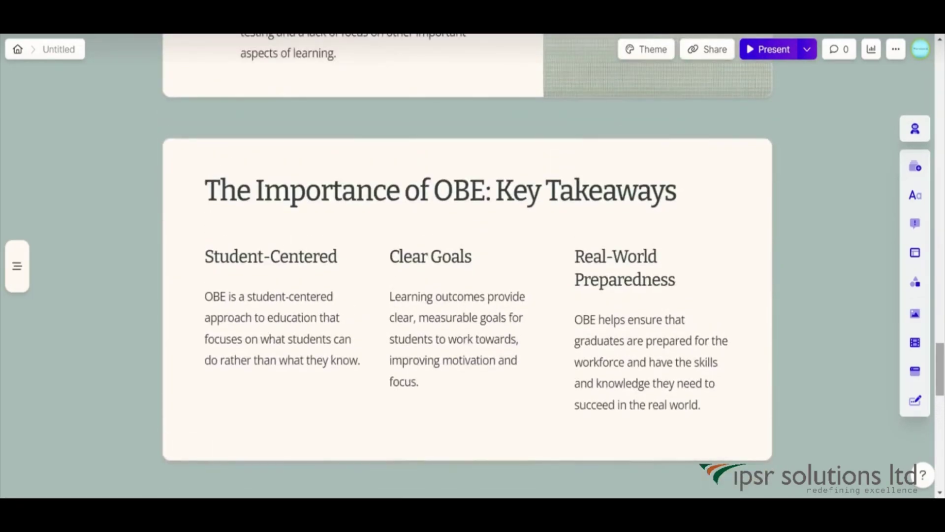
- Change the title 'The Importance of OBE: Key Takeaways' to 'The Importance of OBE, Key note'
{"action": "left_click", "coordinate": [491, 219]}
{"action": "key", "text": "BackSpace"}
{"action": "type", "text": ","}
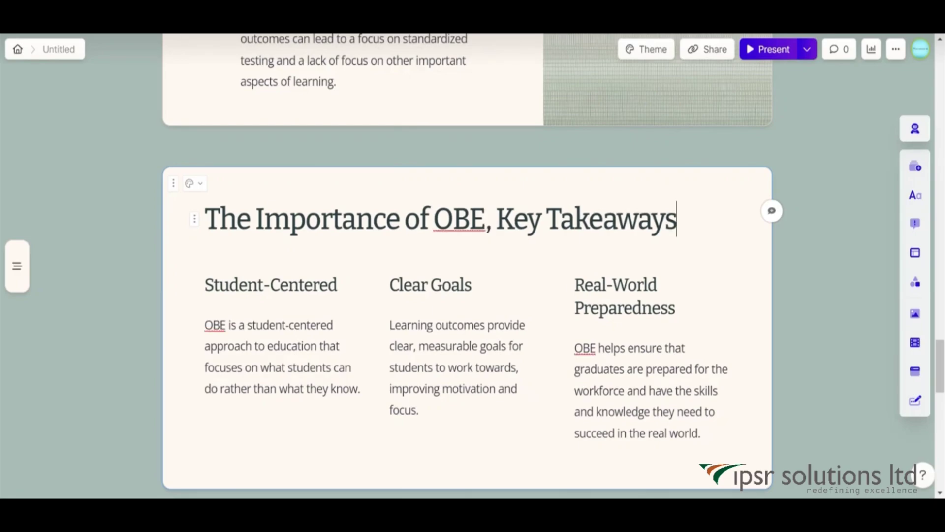
{"action": "key", "text": "BackSpace"}
{"action": "key", "text": "BackSpace"}
{"action": "key", "text": "BackSpace"}
{"action": "key", "text": "BackSpace"}
{"action": "key", "text": "BackSpace"}
{"action": "key", "text": "BackSpace"}
{"action": "key", "text": "BackSpace"}
{"action": "key", "text": "BackSpace"}
{"action": "key", "text": "BackSpace"}
{"action": "key", "text": "BackSpace"}
{"action": "key", "text": "BackSpace"}
{"action": "type", "text": "ey note"}
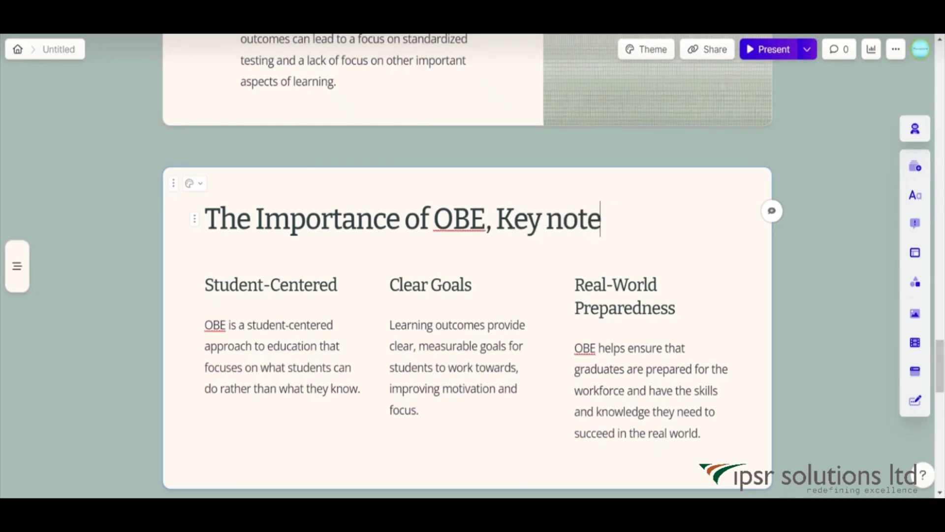
{"action": "scroll", "coordinate": [588, 199], "scroll_direction": "down", "scroll_amount": 10}
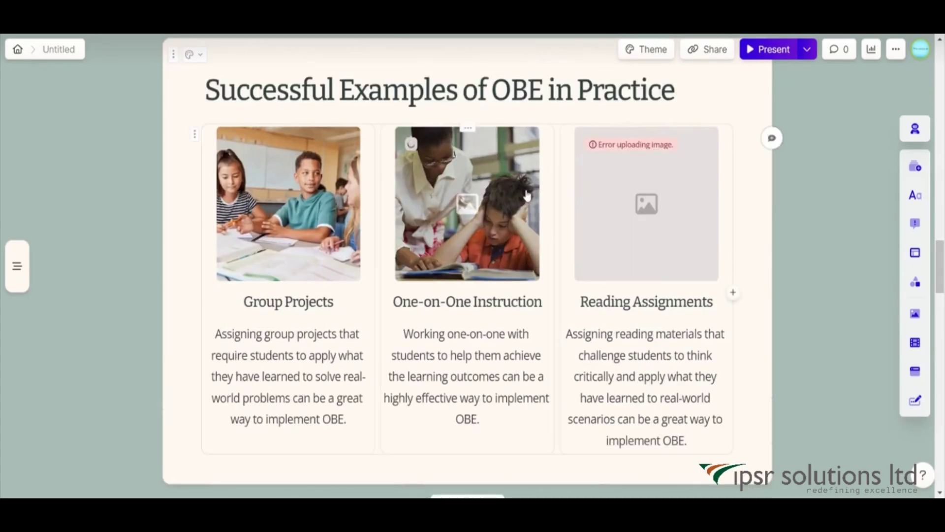
- Check the broken Reading Assignments image in the Media panel, then delete that column
{"action": "left_click", "coordinate": [467, 231]}
{"action": "scroll", "coordinate": [588, 199], "scroll_direction": "up", "scroll_amount": 2}
{"action": "left_click", "coordinate": [591, 207]}
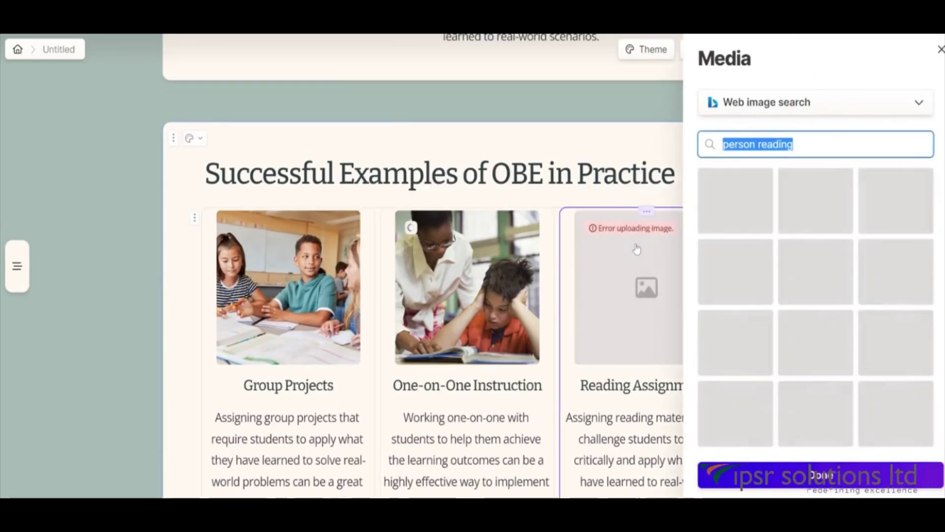
{"action": "left_click", "coordinate": [771, 106]}
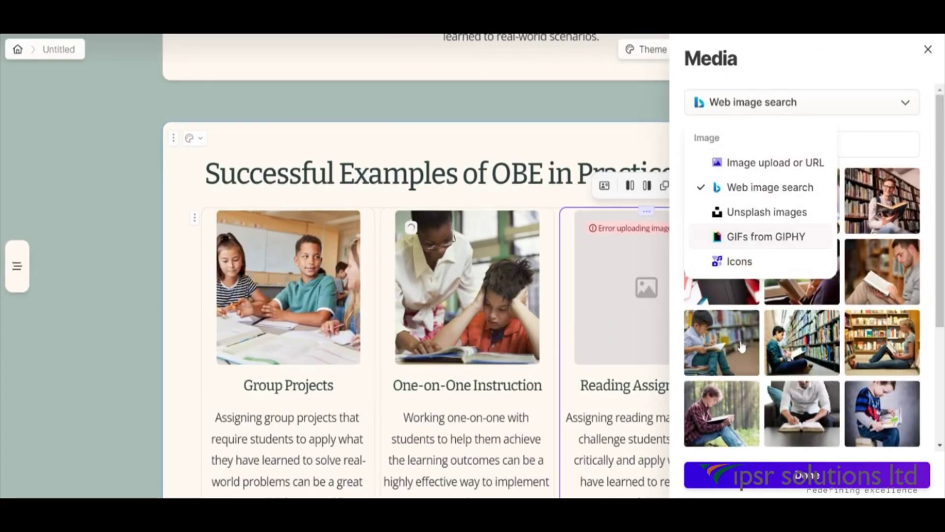
{"action": "left_click", "coordinate": [807, 476]}
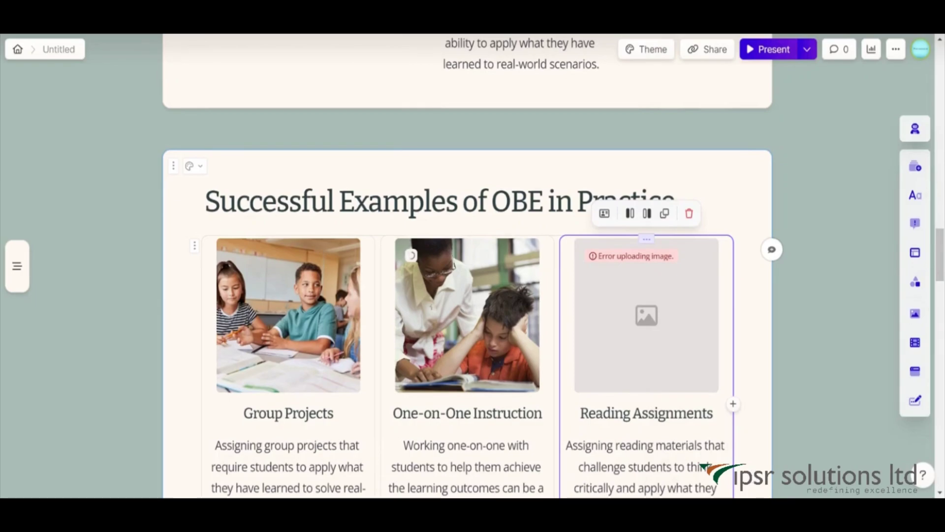
{"action": "left_click", "coordinate": [690, 214]}
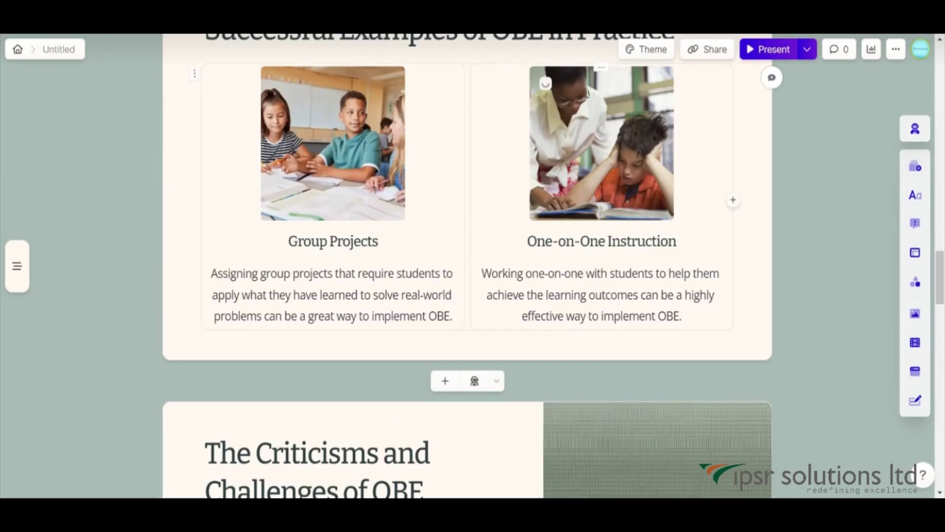
{"action": "scroll", "coordinate": [468, 266], "scroll_direction": "up", "scroll_amount": 10}
{"action": "scroll", "coordinate": [467, 266], "scroll_direction": "up", "scroll_amount": 3}
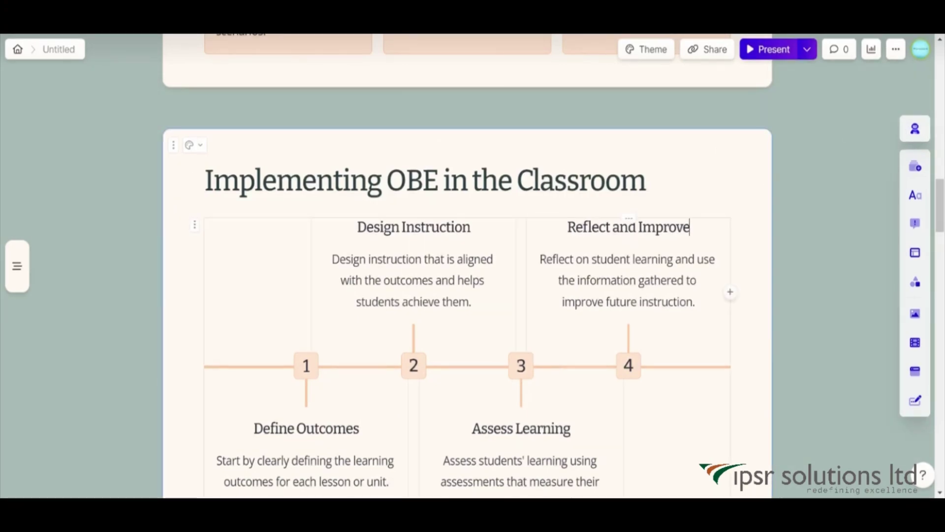
- Have the AI suggest images for the Implementing OBE card, then open the Share dialog
{"action": "left_click", "coordinate": [911, 129]}
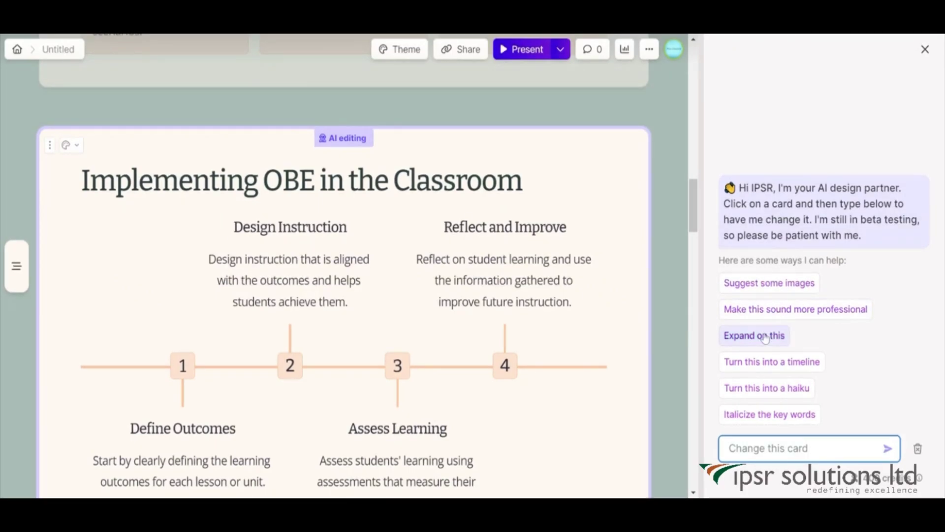
{"action": "left_click", "coordinate": [760, 284]}
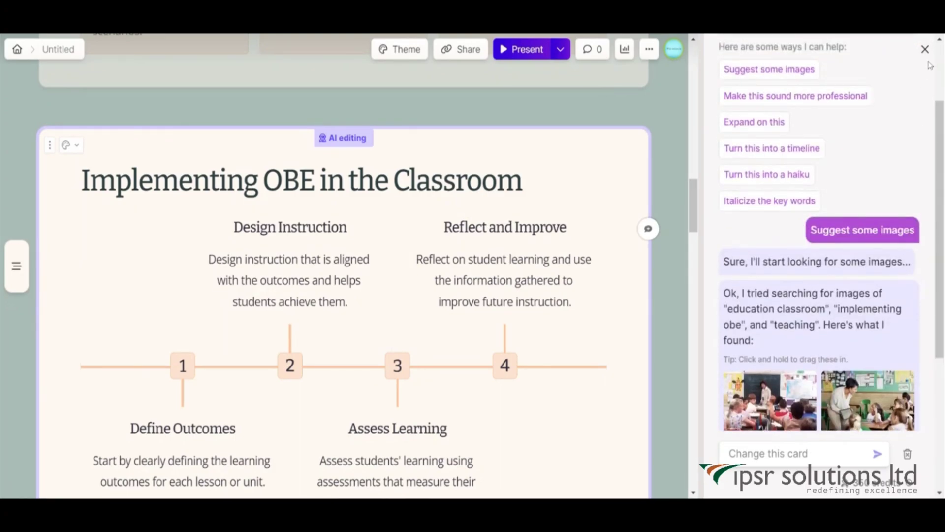
{"action": "left_click", "coordinate": [924, 49]}
{"action": "left_click", "coordinate": [705, 49]}
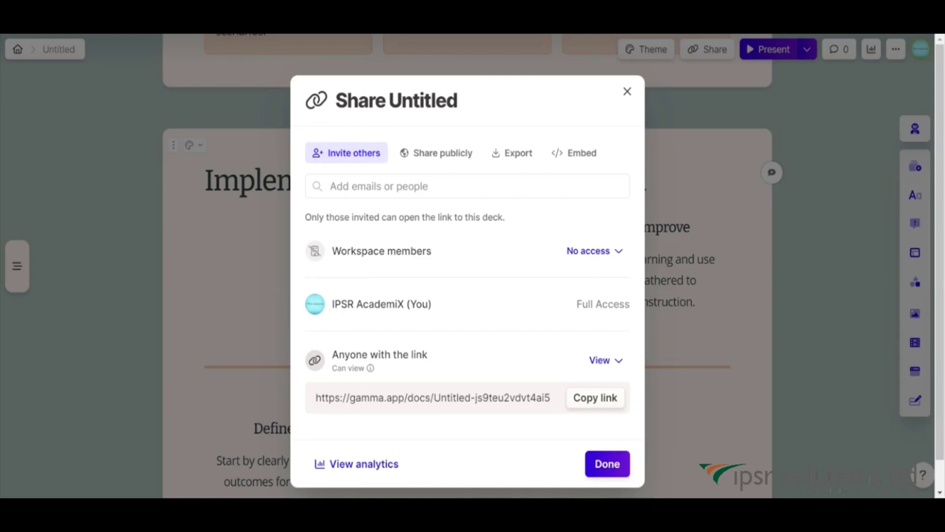
{"action": "left_click", "coordinate": [582, 399]}
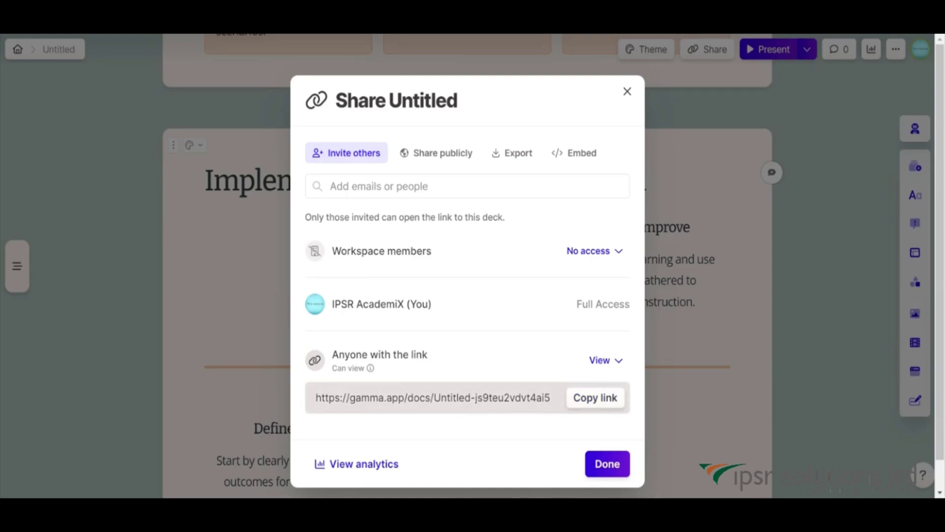
{"action": "left_click_drag", "start_coordinate": [356, 397], "coordinate": [632, 377]}
{"action": "left_click", "coordinate": [606, 360]}
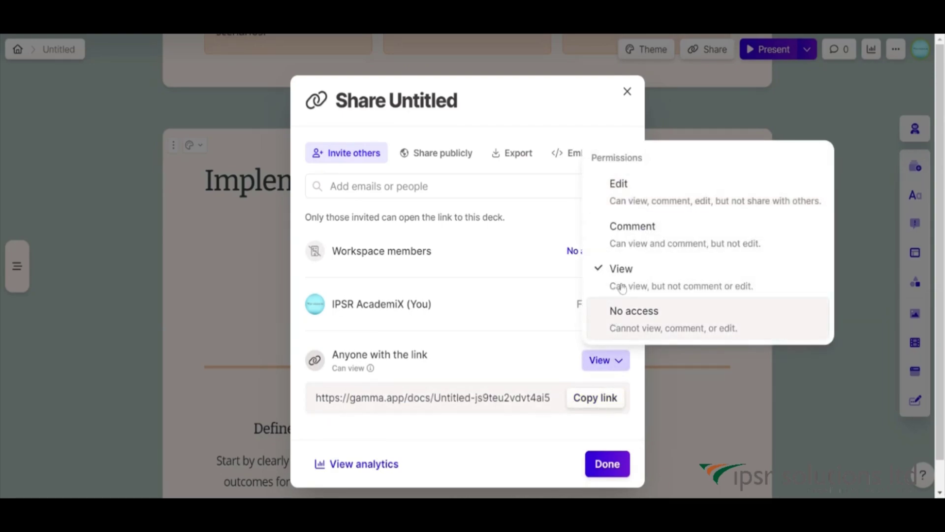
{"action": "left_click", "coordinate": [624, 440]}
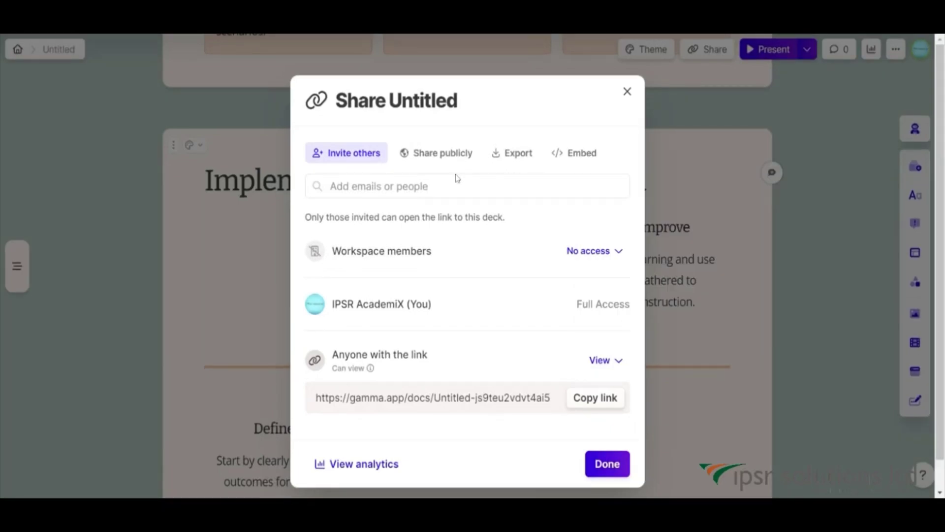
{"action": "left_click", "coordinate": [508, 160]}
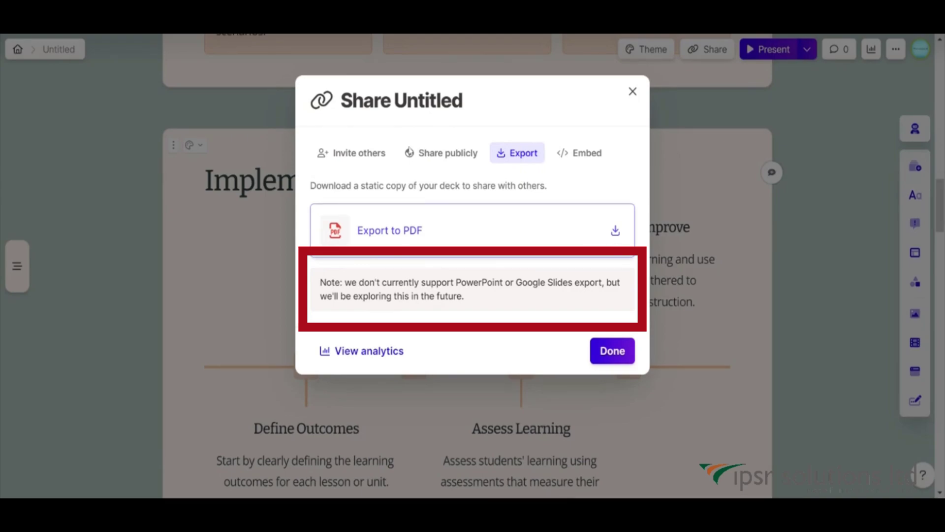
{"action": "left_click", "coordinate": [339, 153]}
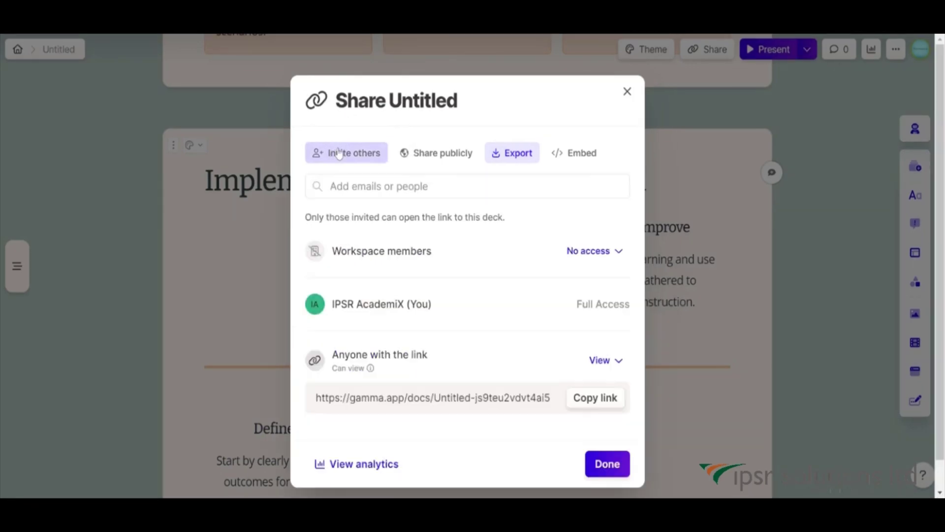